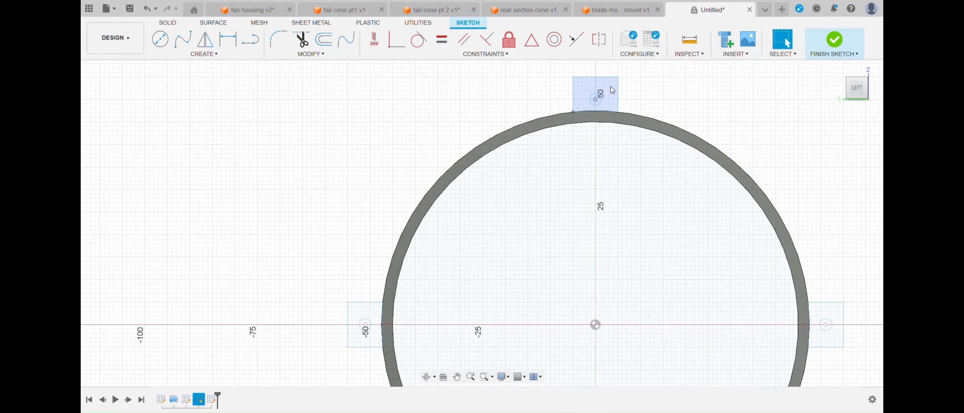
# - Draw a vertical and a horizontal line through the ring's centre, spanning past the mounting tabs, as mirror axes
pyautogui.press('o')
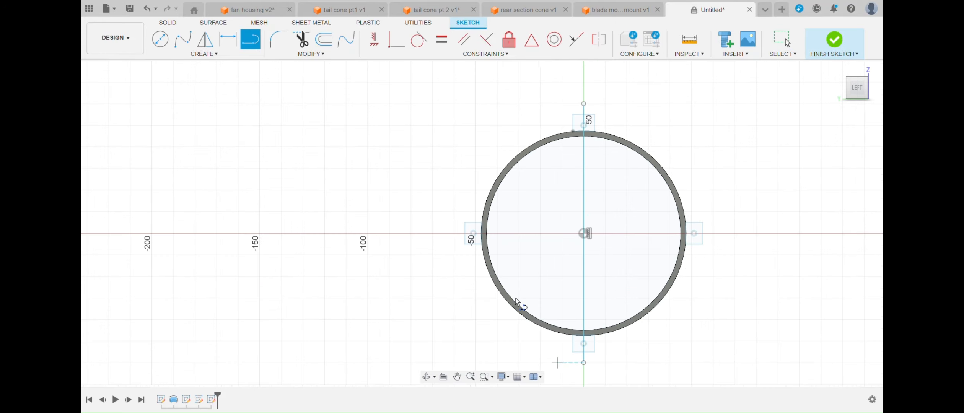
pyautogui.click(454, 234)
pyautogui.click(713, 233)
pyautogui.click(713, 255)
# - Sketch a 2.7 mm diameter circle over the screw hole of the ring's top mounting tab
pyautogui.click(205, 40)
pyautogui.scroll(8, 590, 126)
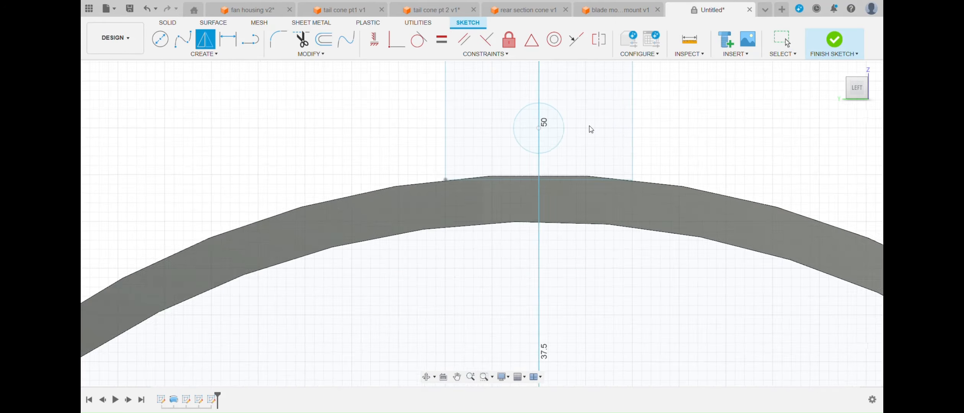
pyautogui.scroll(1, 591, 129)
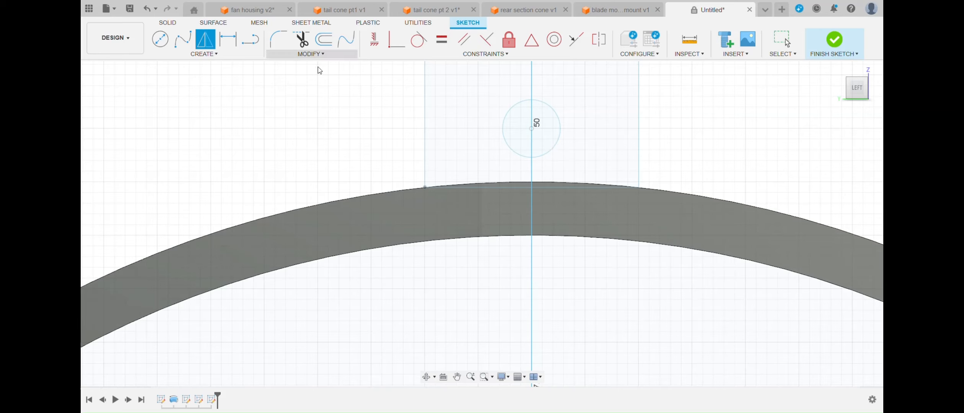
pyautogui.press('c')
pyautogui.click(531, 128)
pyautogui.click(560, 132)
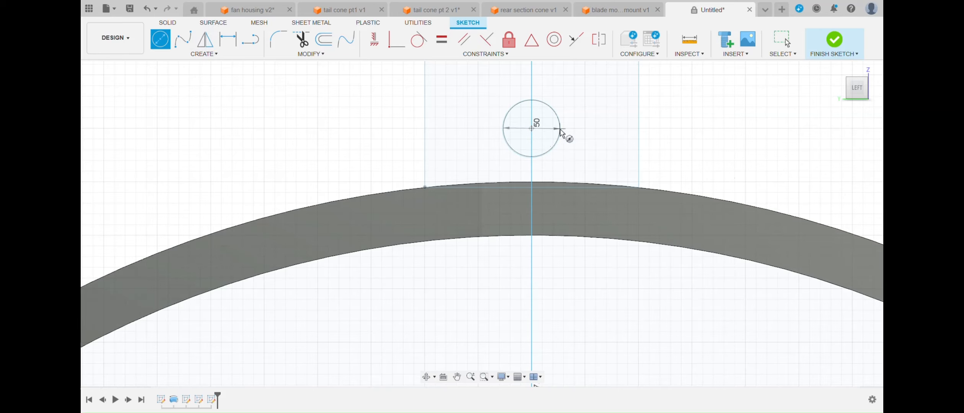
# - Mirror the 2.7 mm circle onto the ring's other mounting tabs
pyautogui.click(205, 40)
pyautogui.scroll(-10, 597, 275)
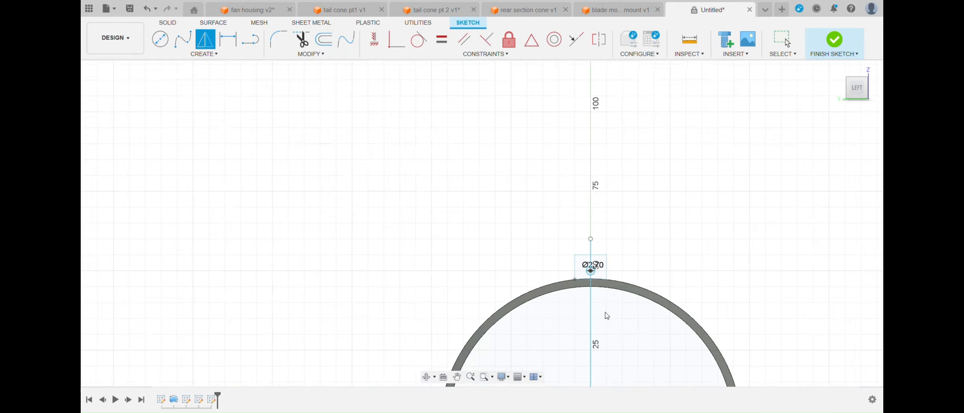
pyautogui.press('Escape')
pyautogui.scroll(10, 557, 291)
pyautogui.scroll(-10, 650, 241)
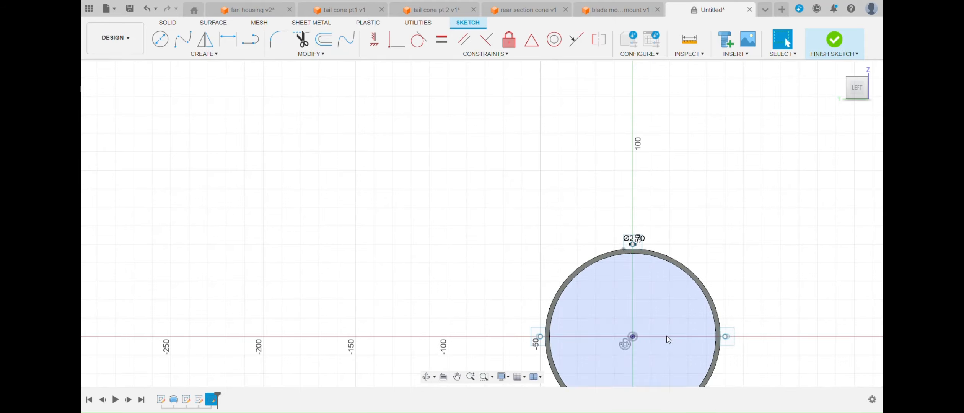
pyautogui.scroll(8, 543, 341)
pyautogui.press('t')
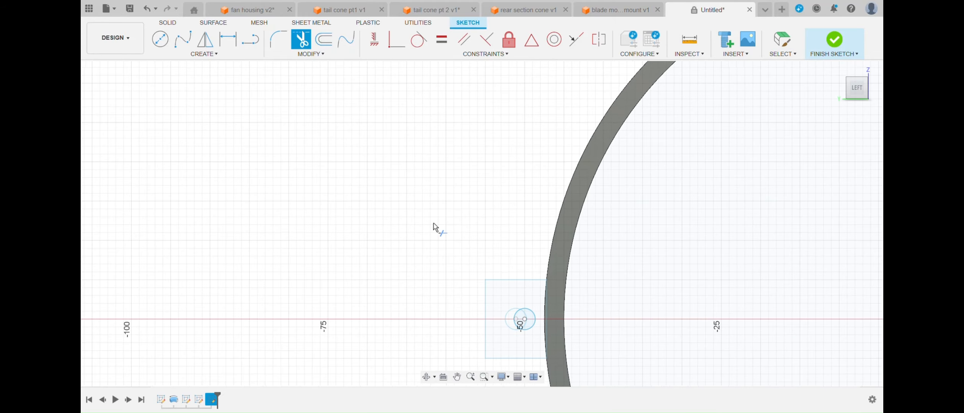
pyautogui.scroll(-10, 512, 330)
pyautogui.click(168, 23)
pyautogui.click(183, 39)
pyautogui.scroll(8, 569, 268)
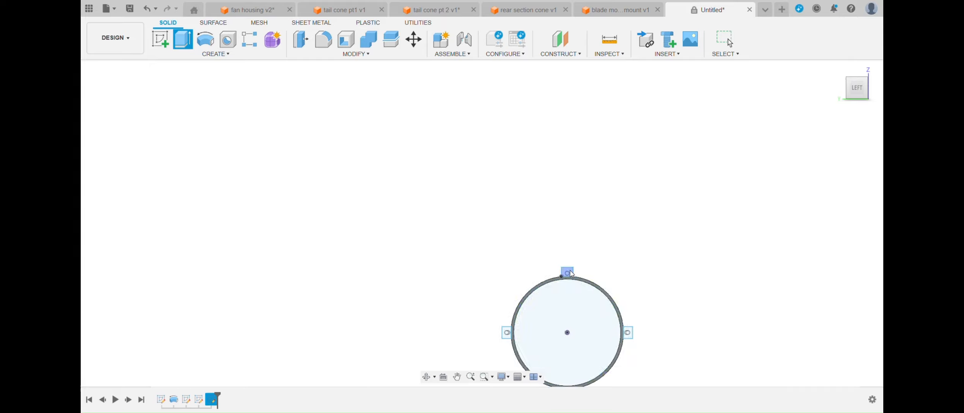
pyautogui.click(572, 280)
pyautogui.scroll(-8, 572, 281)
pyautogui.scroll(8, 562, 297)
pyautogui.click(575, 297)
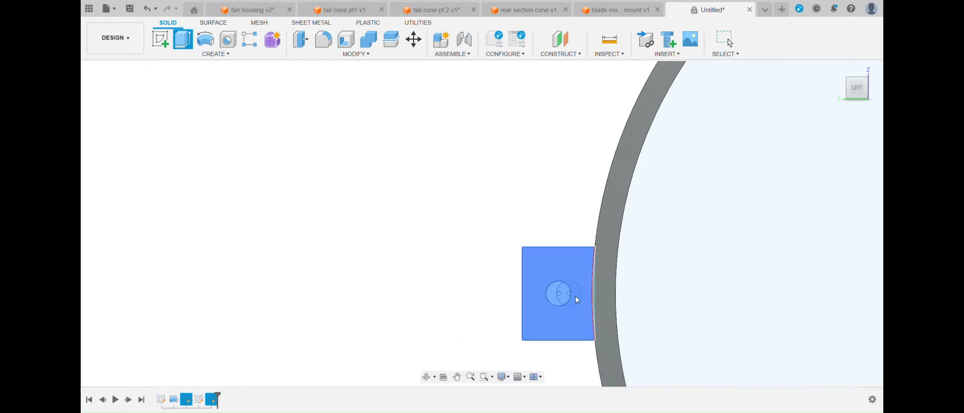
pyautogui.click(569, 298)
pyautogui.click(577, 322)
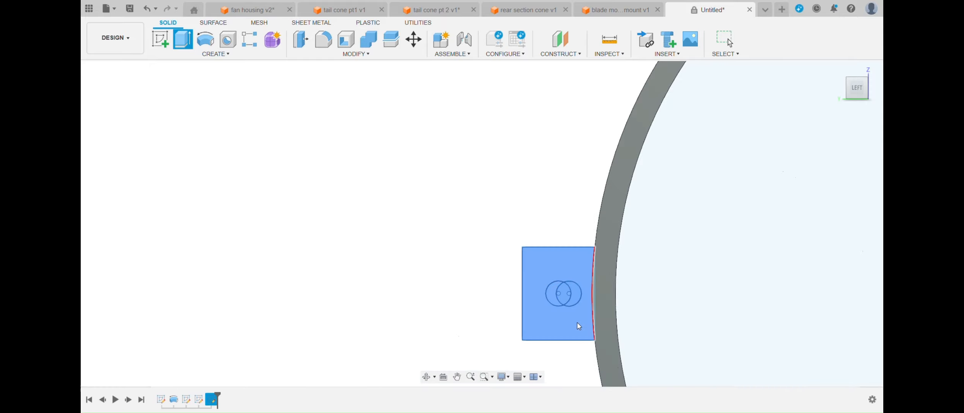
# - Reopen the sketch, correct the overlapping misaligned screw-hole circles on the side tabs, and finish the sketch
pyautogui.click(575, 307)
pyautogui.click(575, 307)
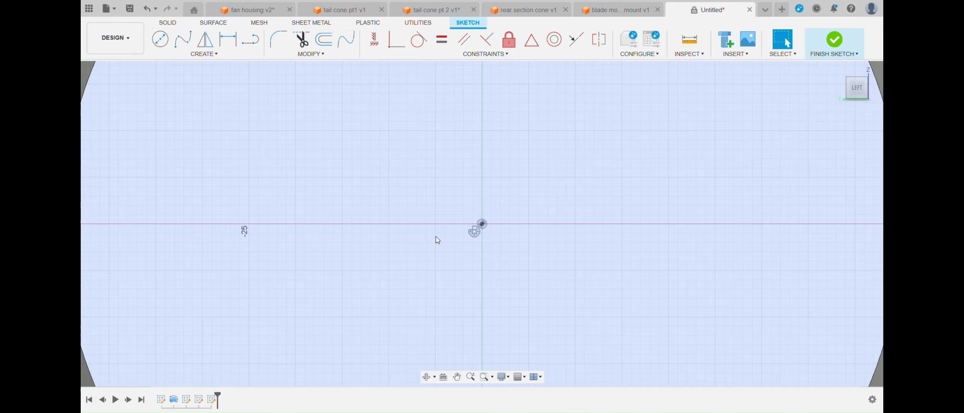
pyautogui.scroll(-5, 436, 236)
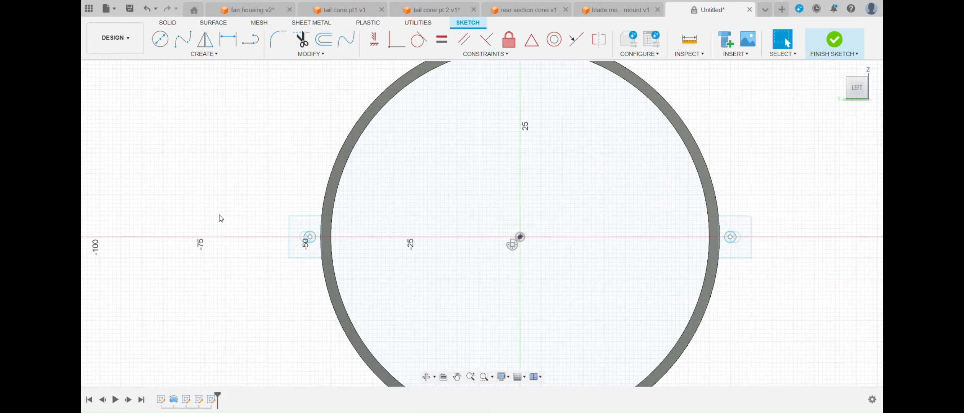
pyautogui.scroll(6, 244, 223)
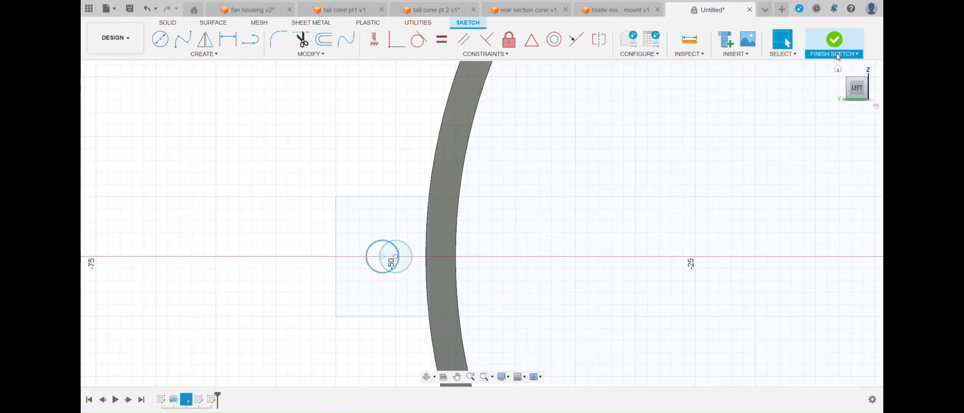
pyautogui.click(837, 57)
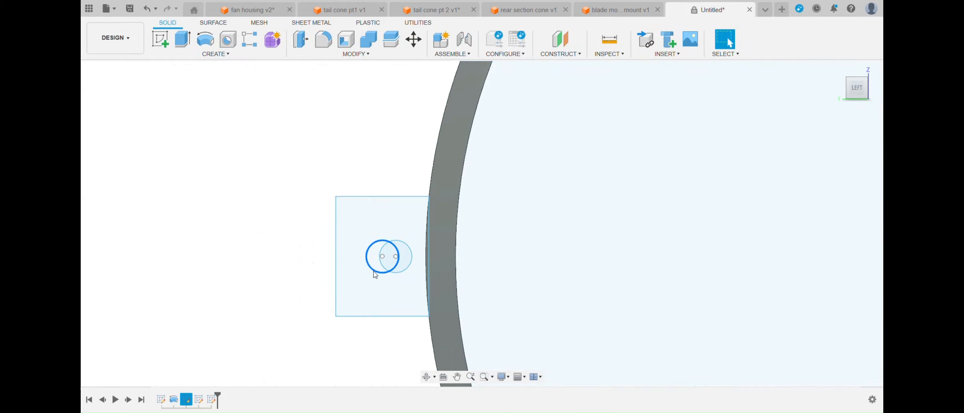
pyautogui.scroll(-5, 373, 271)
pyautogui.scroll(3, 578, 275)
pyautogui.scroll(-6, 557, 318)
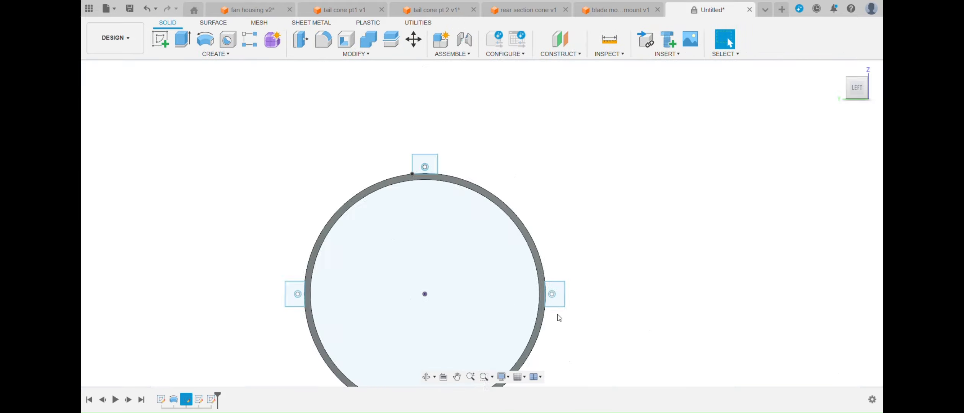
pyautogui.scroll(8, 611, 338)
pyautogui.scroll(-8, 611, 338)
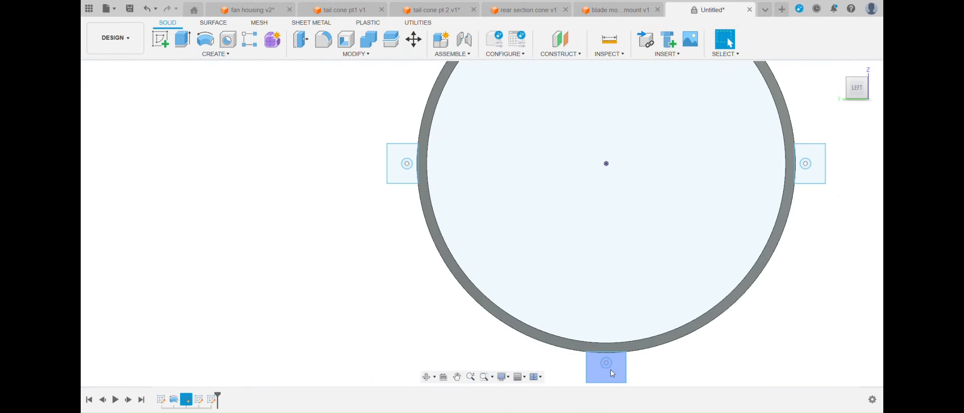
# - Try to extrude the four mounting tab profiles together with a hole circle by 60 mm
pyautogui.press('e')
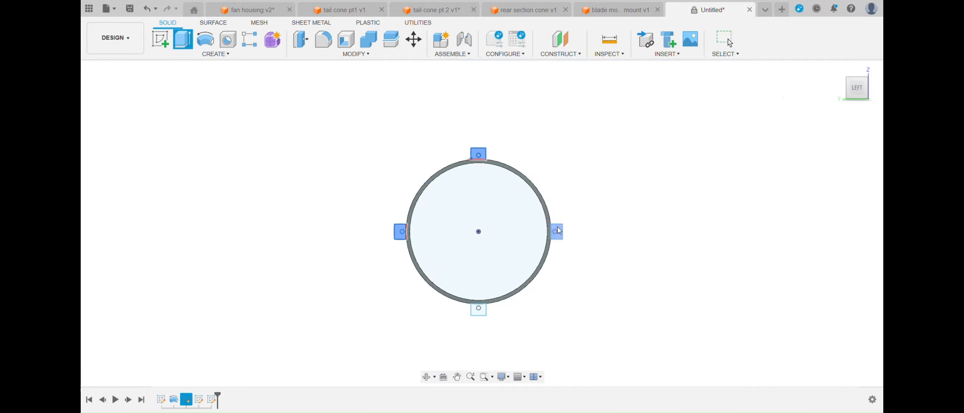
pyautogui.click(559, 230)
pyautogui.click(478, 308)
pyautogui.scroll(10, 479, 306)
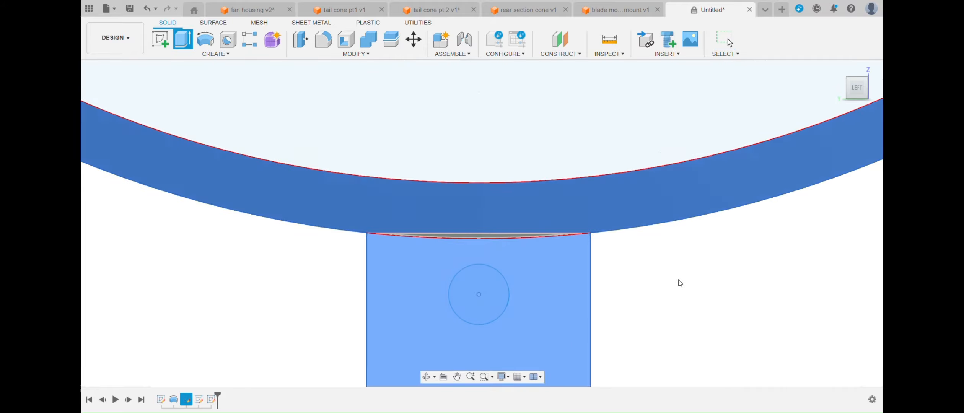
pyautogui.keyDown('shift'); pyautogui.moveTo(505, 301); pyautogui.dragTo(481, 195, button='middle'); pyautogui.keyUp('shift')
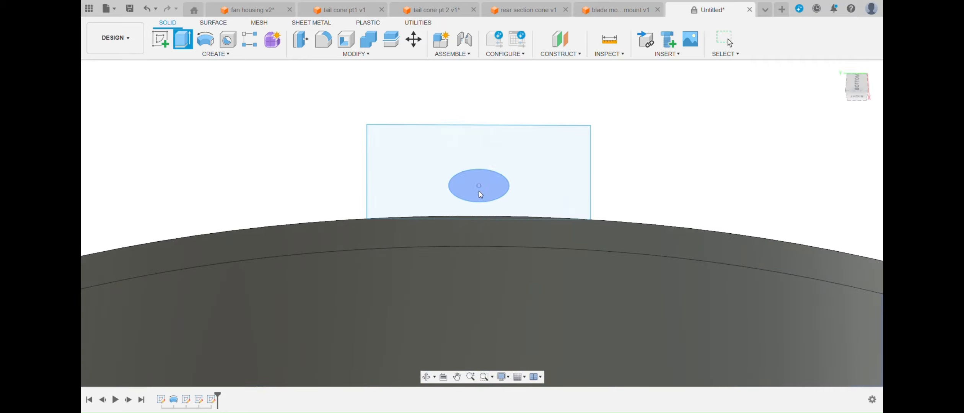
pyautogui.click(478, 191)
pyautogui.click(479, 192)
pyautogui.click(484, 200)
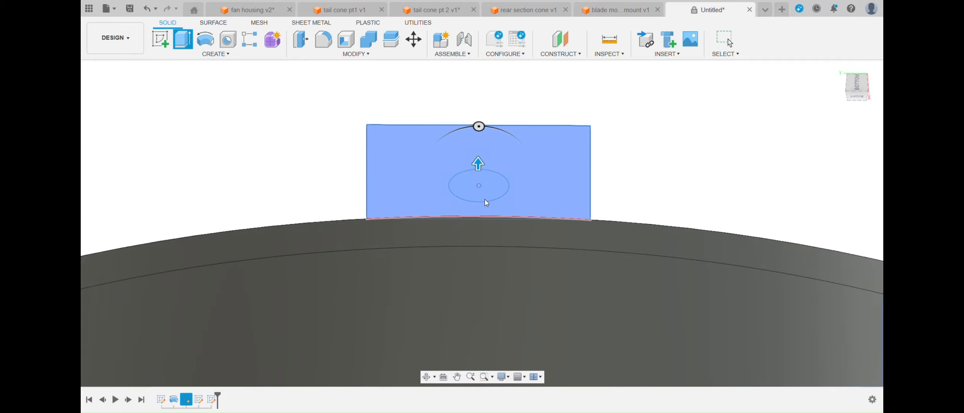
pyautogui.click(485, 204)
pyautogui.click(495, 180)
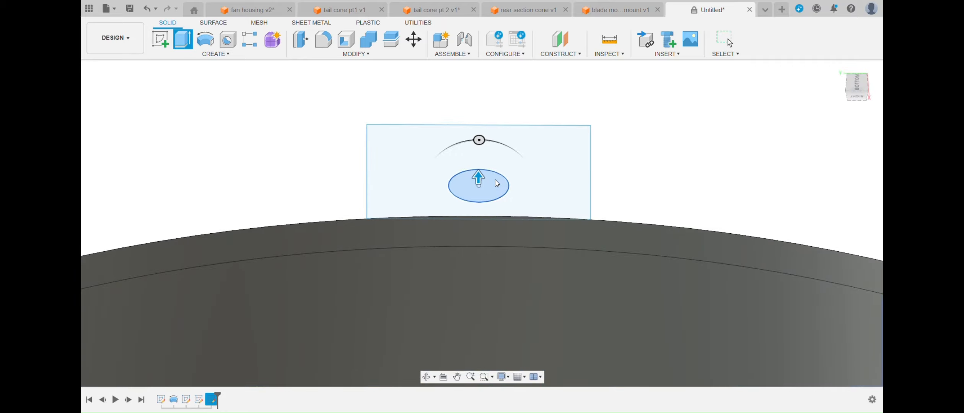
pyautogui.scroll(-10, 495, 180)
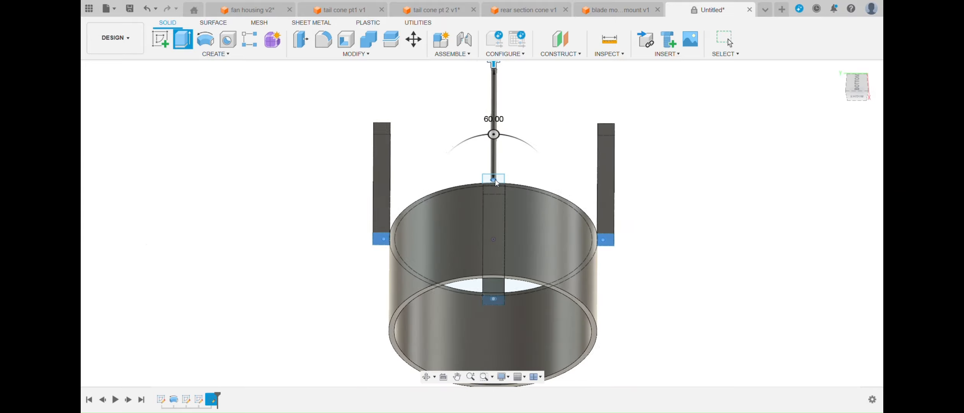
pyautogui.press('BackSpace')
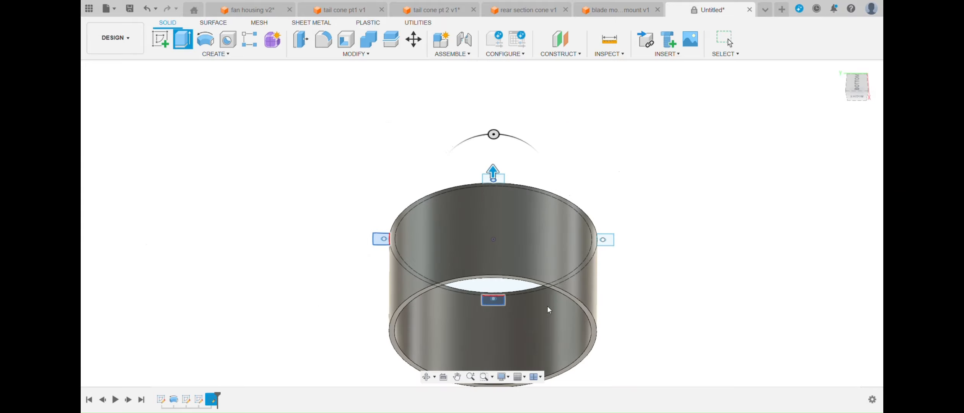
# - Extrude the screw-hole circles of all four mounting tabs along the ring's length
pyautogui.scroll(6, 380, 257)
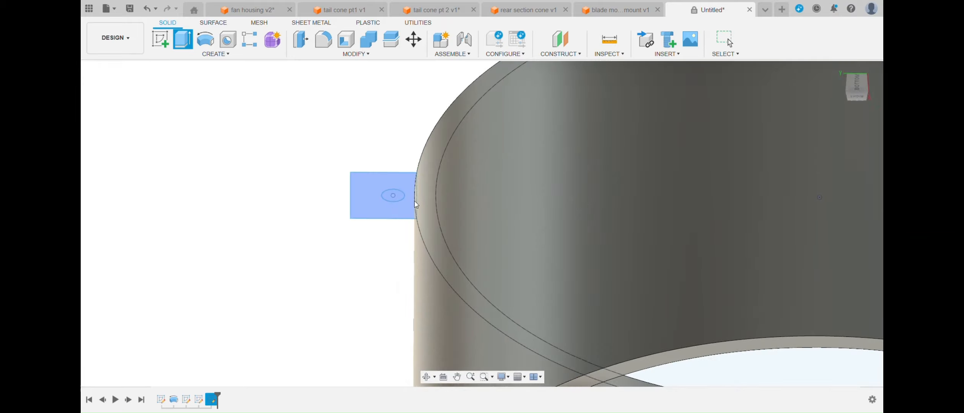
pyautogui.click(395, 196)
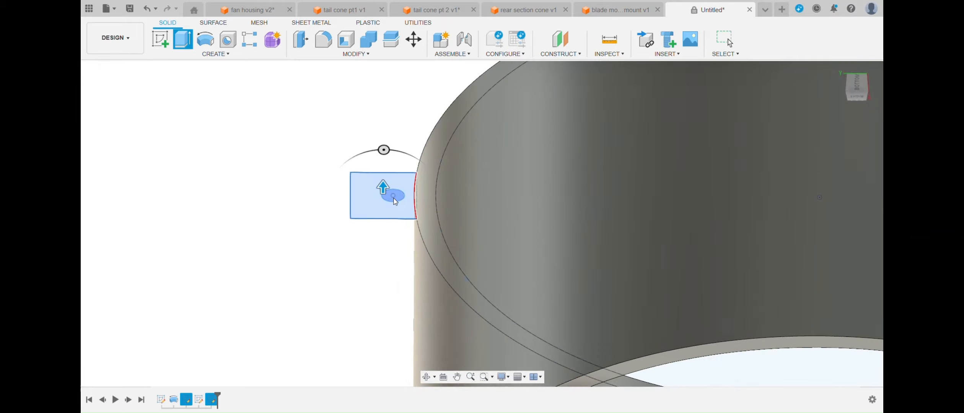
pyautogui.scroll(-6, 481, 268)
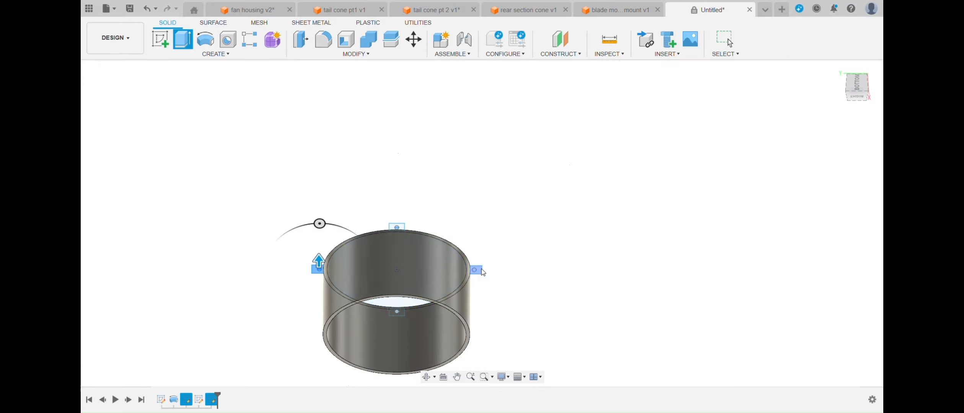
pyautogui.scroll(5, 481, 269)
pyautogui.scroll(-6, 457, 317)
pyautogui.moveTo(855, 86); pyautogui.dragTo(857, 117)
pyautogui.scroll(10, 418, 130)
pyautogui.click(407, 141)
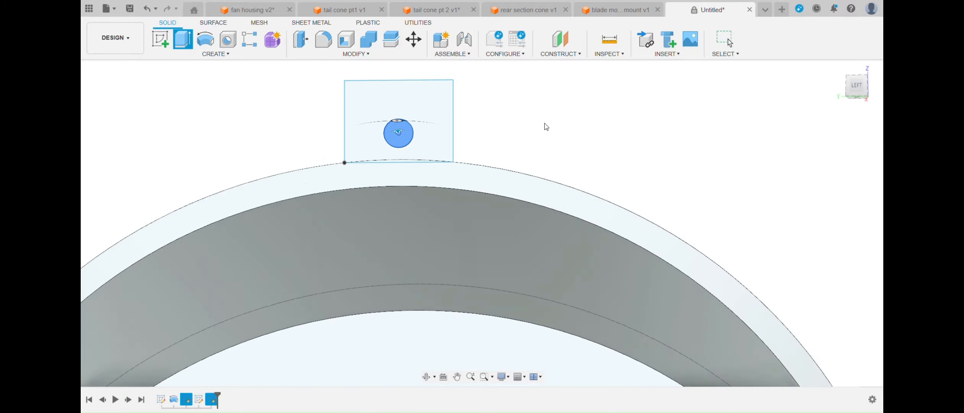
pyautogui.scroll(-8, 545, 125)
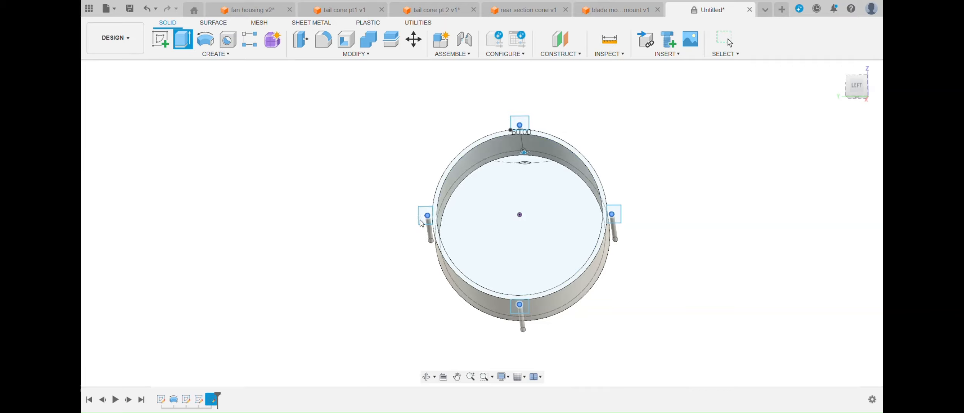
pyautogui.press('Escape')
# - Extrude the four square mounting tab profiles by -50 mm along the ring
pyautogui.moveTo(856, 86); pyautogui.dragTo(863, 90)
pyautogui.press('e')
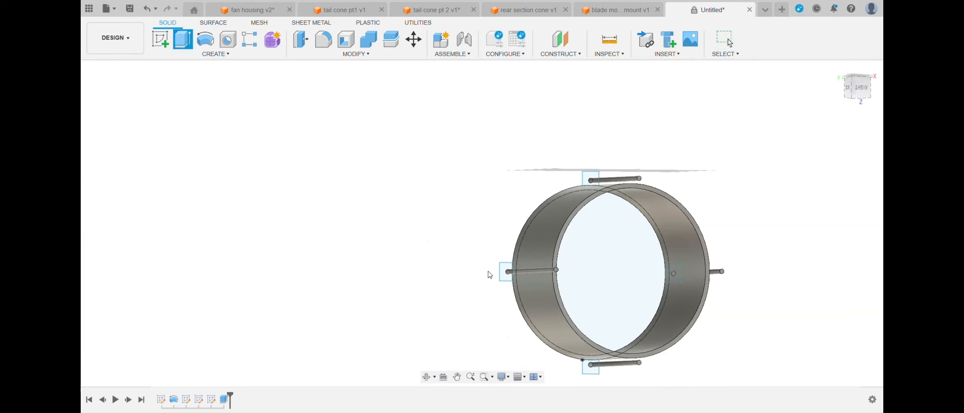
pyautogui.click(505, 273)
pyautogui.click(590, 366)
pyautogui.click(590, 179)
pyautogui.moveTo(849, 97); pyautogui.dragTo(834, 93)
pyautogui.click(519, 241)
pyautogui.write('-50')
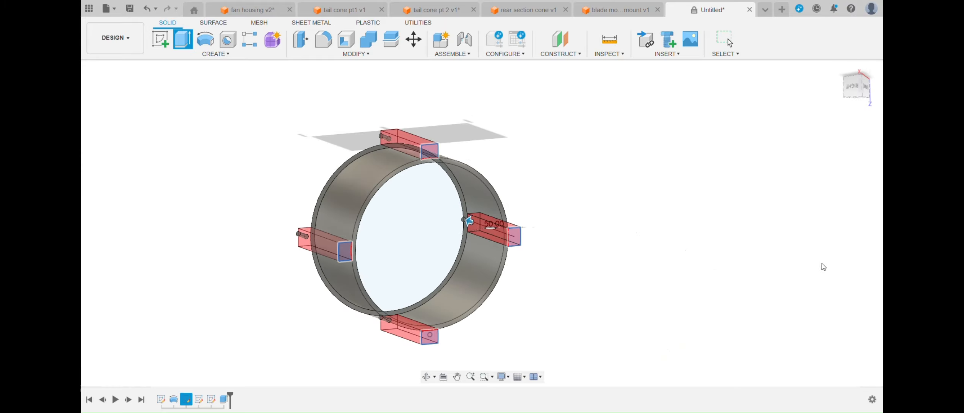
pyautogui.press('Return')
pyautogui.click(847, 85)
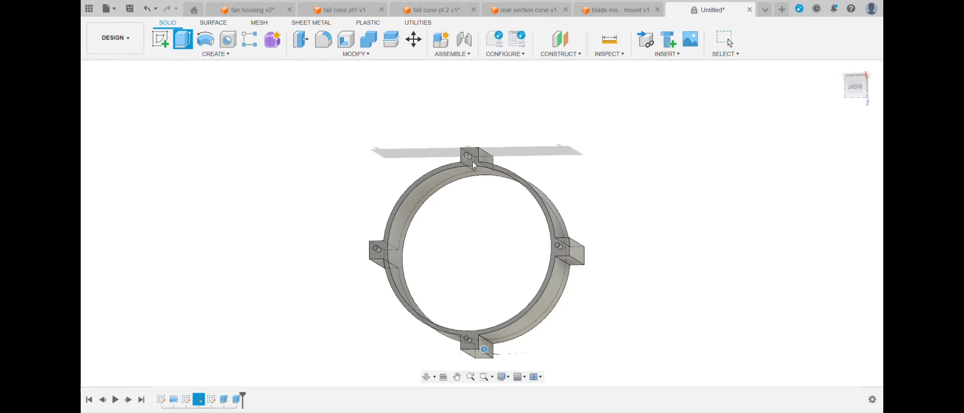
pyautogui.scroll(3, 474, 165)
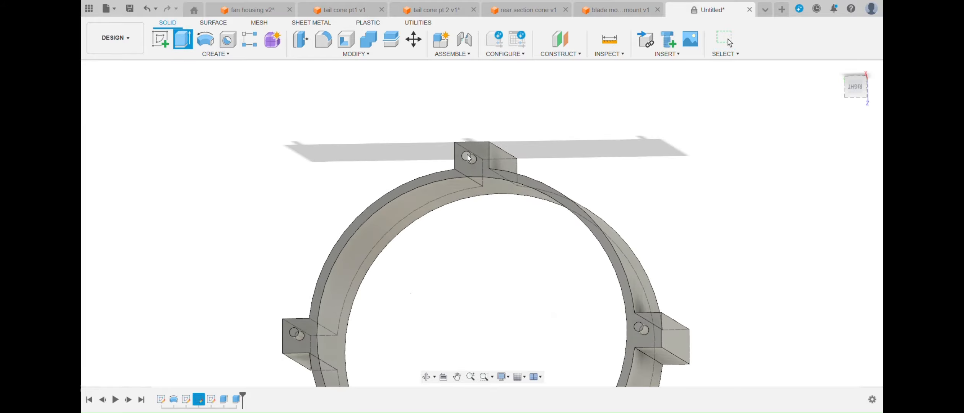
pyautogui.click(858, 88)
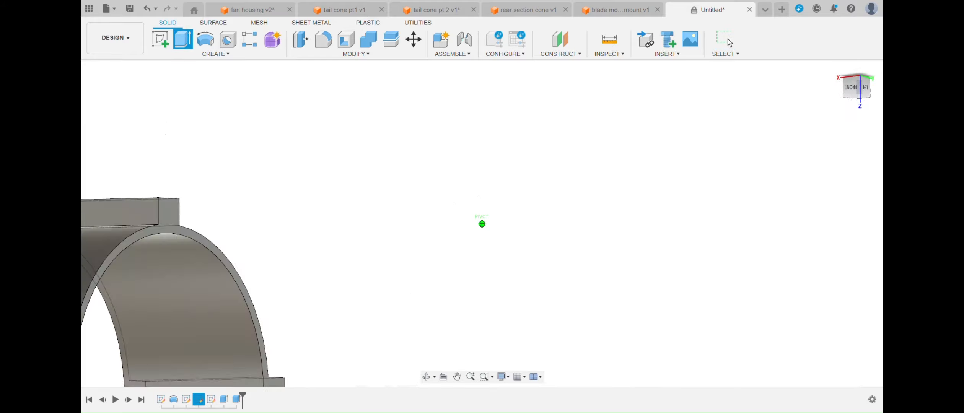
pyautogui.press('Escape')
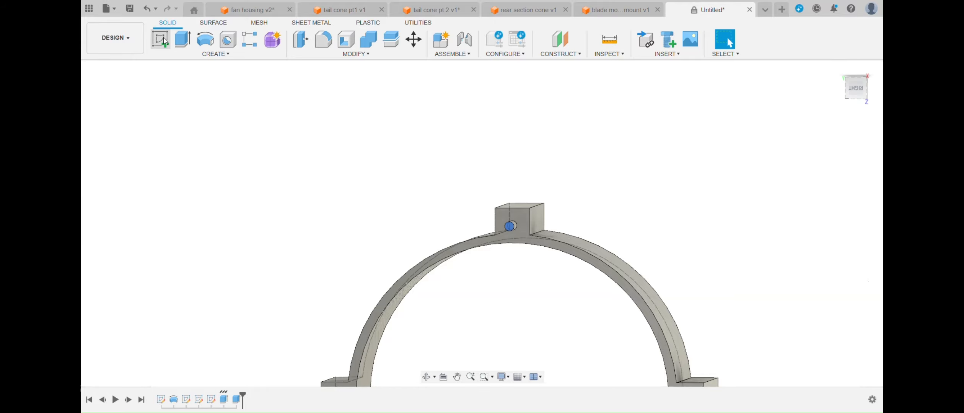
# - Start a sketch on the ring's end face and place a 2.7 mm diameter circle on one side tab's hole
pyautogui.click(165, 41)
pyautogui.click(160, 39)
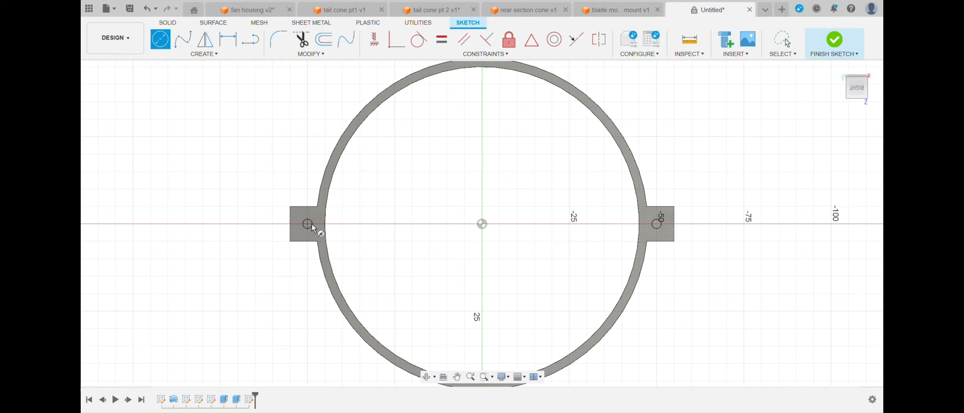
pyautogui.scroll(5, 311, 224)
pyautogui.click(294, 224)
pyautogui.write('2.7')
pyautogui.press('Return')
# - Add a 2.7 mm diameter circle on the hole of the adjacent upper mounting tab
pyautogui.scroll(-6, 310, 224)
pyautogui.moveTo(435, 98); pyautogui.dragTo(409, 126, button='middle')
pyautogui.scroll(8, 408, 125)
pyautogui.click(409, 140)
pyautogui.write('2.7')
pyautogui.press('Return')
pyautogui.scroll(-9, 426, 140)
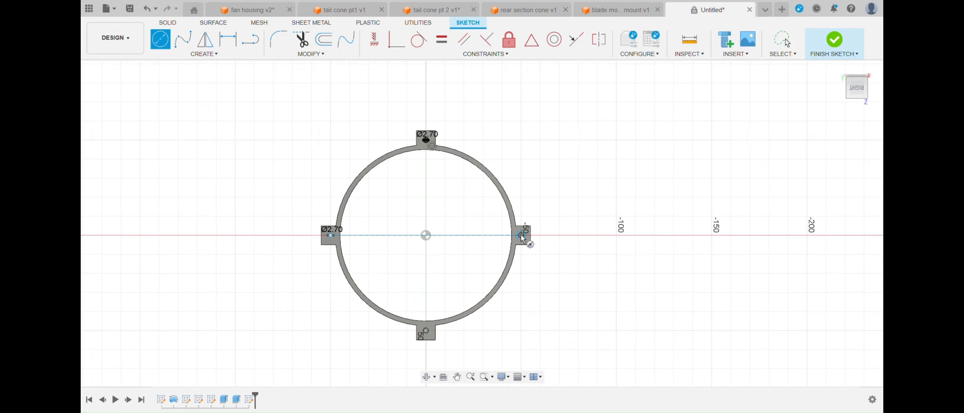
# - Add 2.7 mm diameter circles on the screw holes of the two remaining mounting tabs
pyautogui.scroll(8, 521, 236)
pyautogui.click(527, 243)
pyautogui.write('2.7')
pyautogui.press('Return')
pyautogui.scroll(-9, 540, 251)
pyautogui.scroll(5, 482, 297)
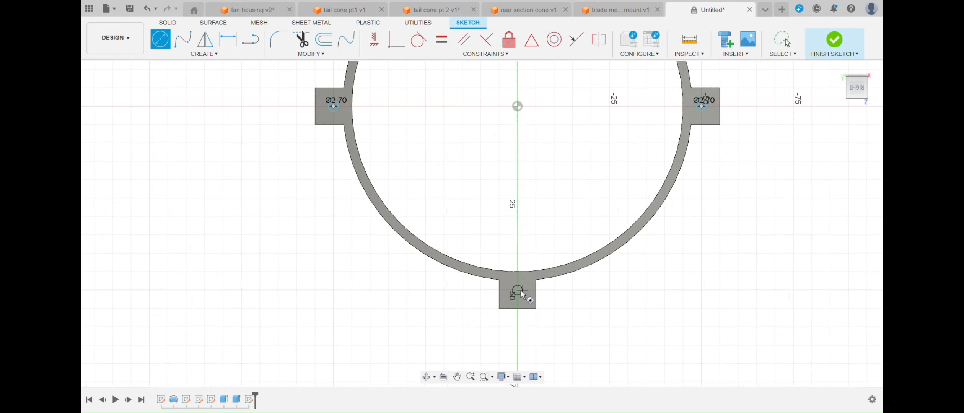
pyautogui.press('Return')
# - Extrude the four 2.7 mm circles 70 mm to form the screw holes through the mounting tabs
pyautogui.click(168, 22)
pyautogui.click(183, 39)
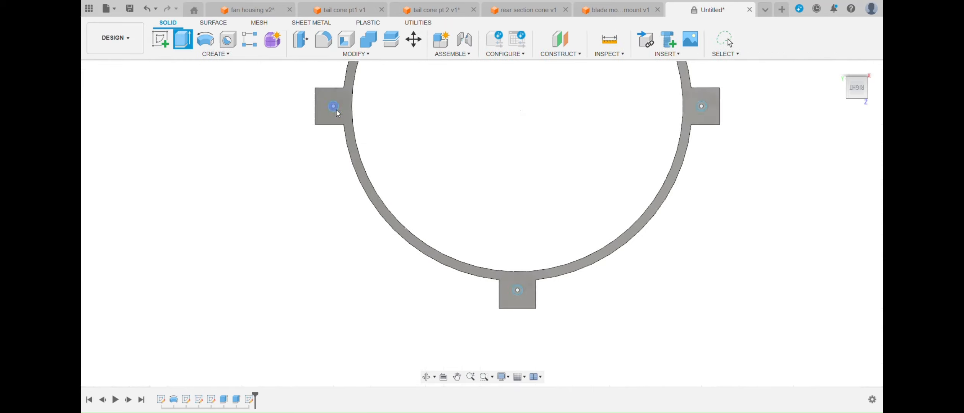
pyautogui.click(518, 290)
pyautogui.scroll(-6, 573, 152)
pyautogui.scroll(7, 570, 73)
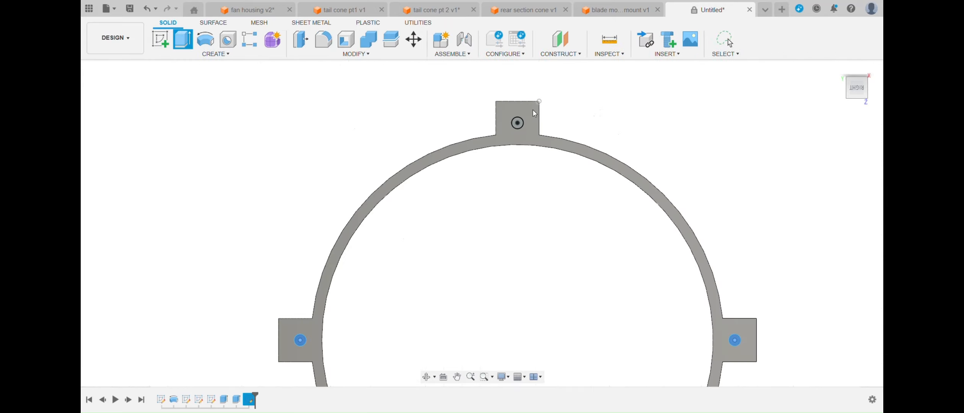
pyautogui.click(518, 126)
pyautogui.click(858, 97)
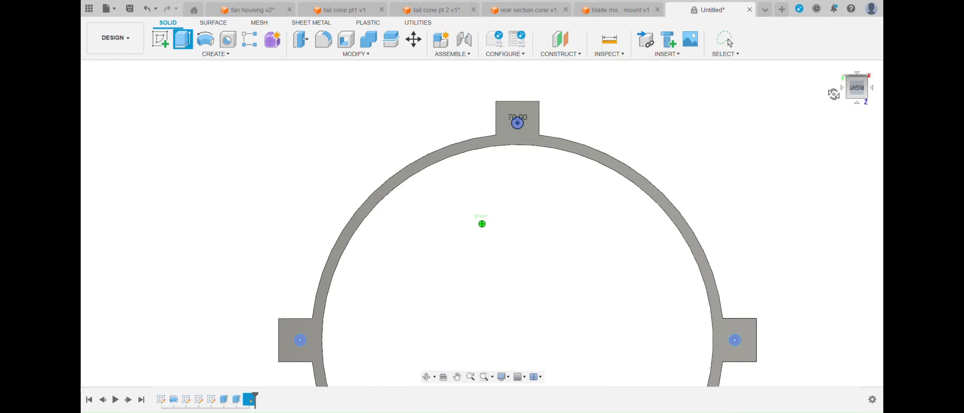
pyautogui.press('Return')
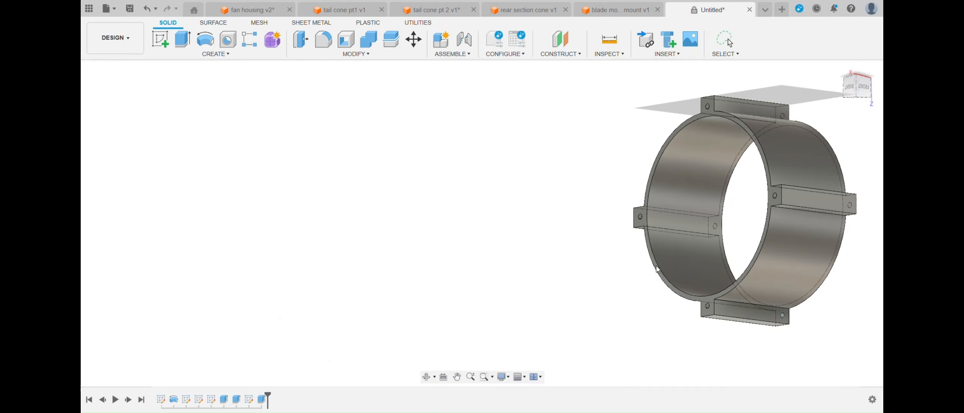
# - Start a new design and insert the fan housing followed by the spacer
pyautogui.click(782, 9)
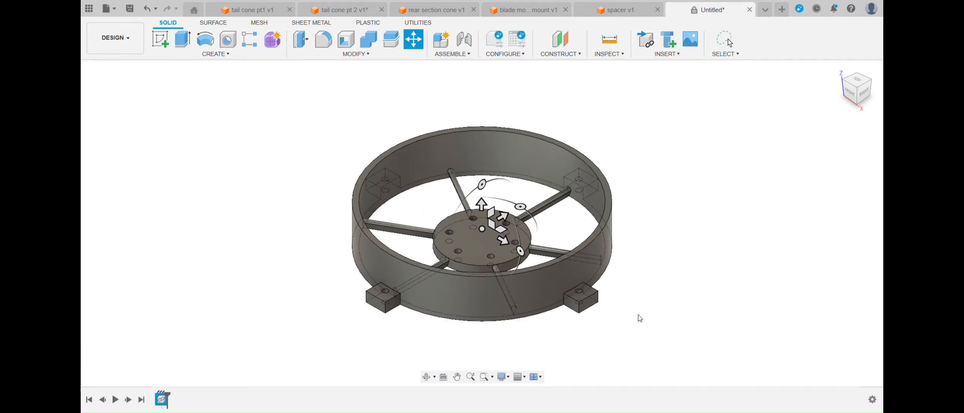
pyautogui.press('Return')
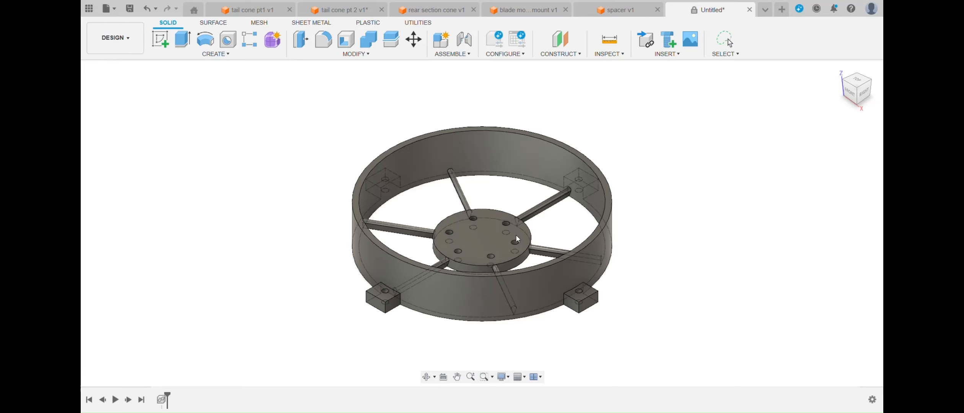
pyautogui.hotkey('ctrl', 'v')
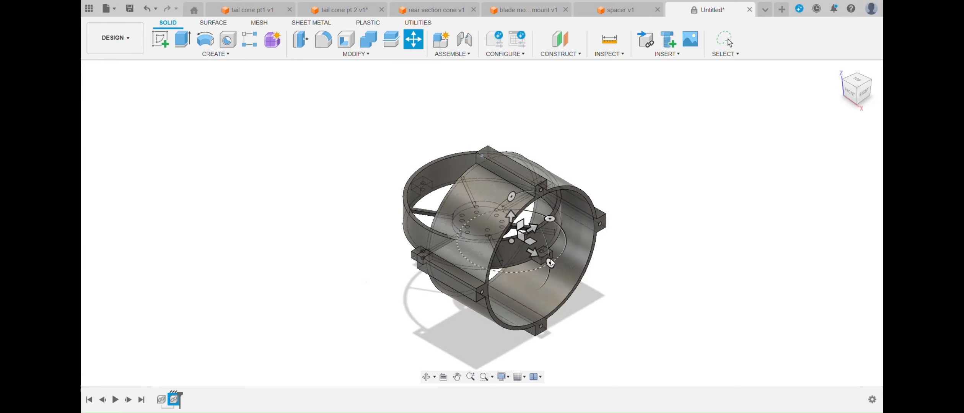
# - Rotate the spacer so its axis stands vertical, and slide it 25 mm sideways to centre it on the fan housing
pyautogui.moveTo(554, 275); pyautogui.dragTo(515, 291)
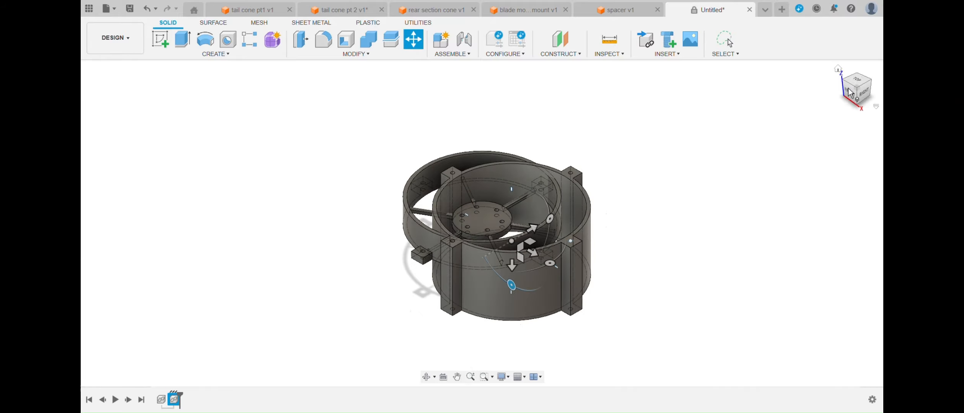
pyautogui.click(857, 79)
pyautogui.moveTo(557, 225); pyautogui.dragTo(487, 224)
pyautogui.scroll(5, 509, 226)
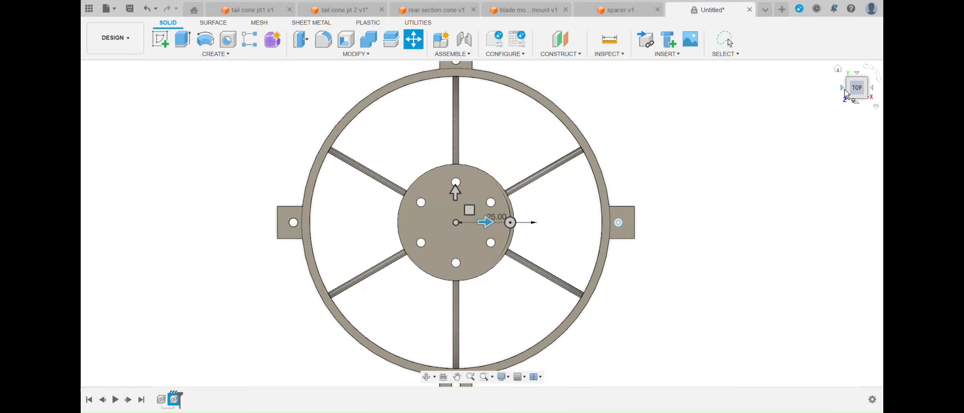
# - Move the spacer down until its tabs meet the underside of the fan housing's mounting tabs
pyautogui.click(857, 95)
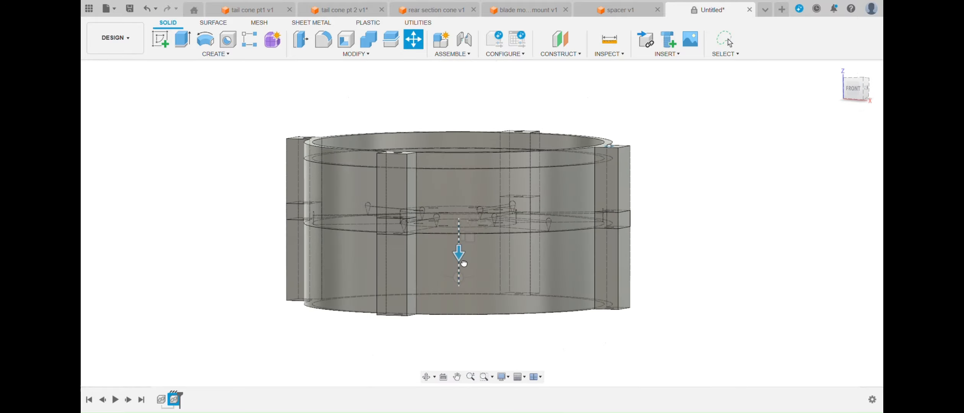
pyautogui.moveTo(458, 254); pyautogui.dragTo(468, 336)
pyautogui.click(739, 153)
pyautogui.moveTo(857, 94)
pyautogui.mouseDown()
pyautogui.moveTo(855, 50)
pyautogui.moveTo(855, 111)
pyautogui.mouseUp()
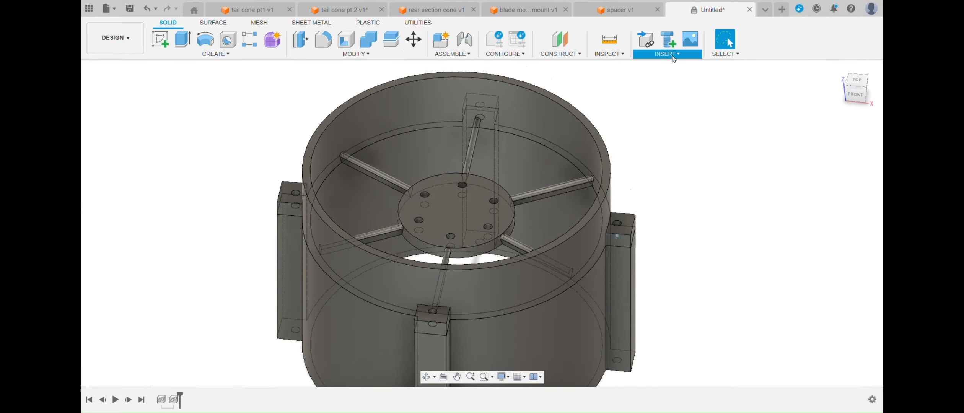
# - Insert the bladed fan rotor at the centre of the housing
pyautogui.click(642, 316)
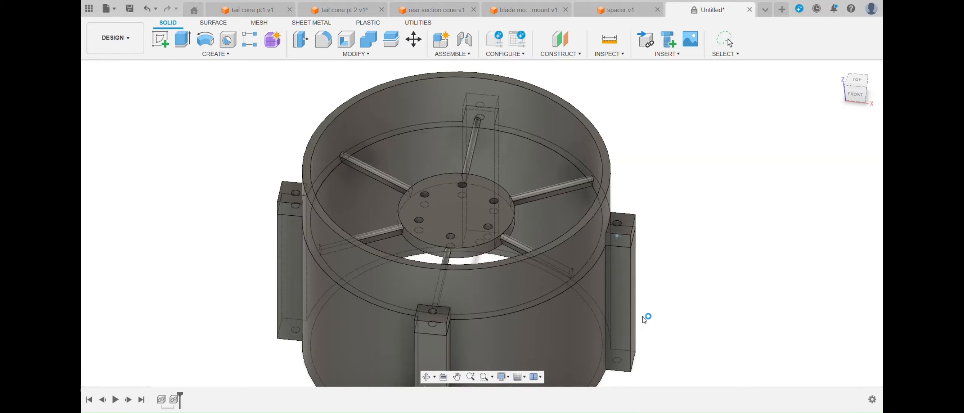
pyautogui.moveTo(859, 100)
pyautogui.mouseDown()
pyautogui.moveTo(876, 81)
pyautogui.moveTo(869, 117)
pyautogui.moveTo(866, 101)
pyautogui.mouseUp()
pyautogui.press('Return')
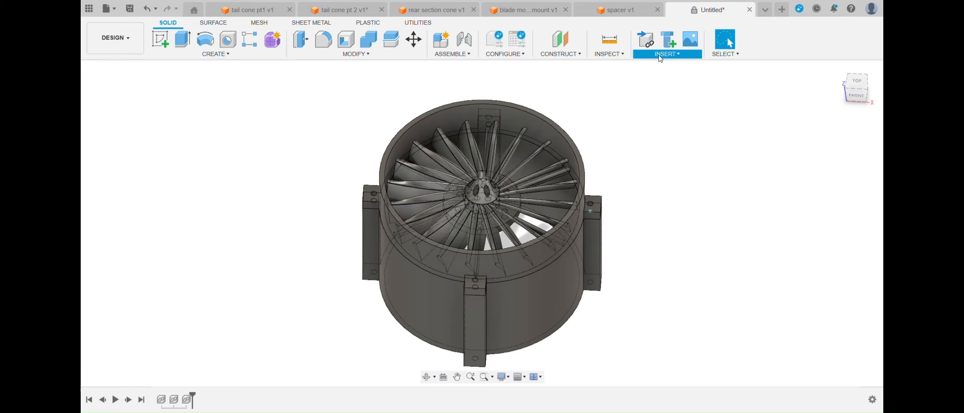
# - Start a new design for the motor and sketch a 35 mm diameter circle at the origin on the horizontal plane
pyautogui.click(782, 7)
pyautogui.click(160, 40)
pyautogui.click(509, 218)
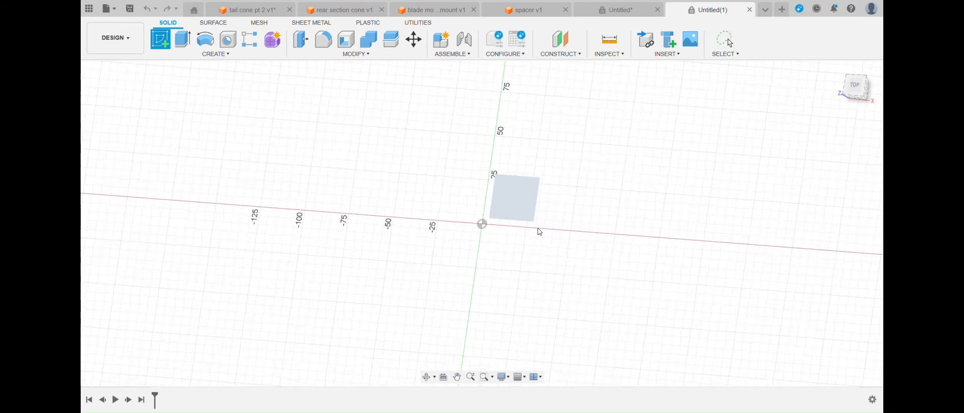
pyautogui.click(161, 41)
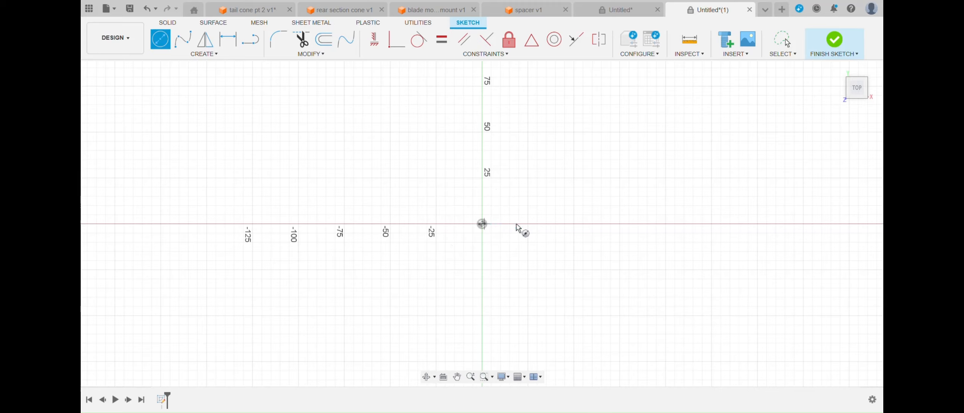
pyautogui.write('35')
pyautogui.press('Return')
# - Extrude the 35 mm circle 50 mm upward to form the motor cylinder
pyautogui.click(168, 23)
pyautogui.click(183, 39)
pyautogui.write('50')
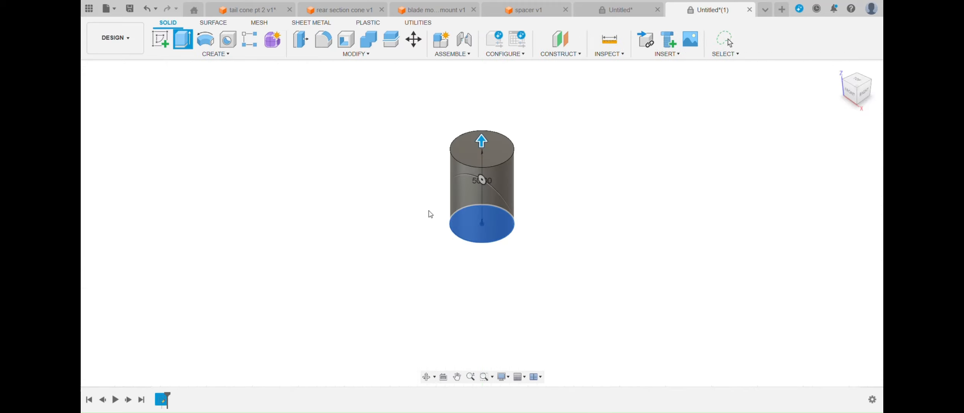
pyautogui.press('Return')
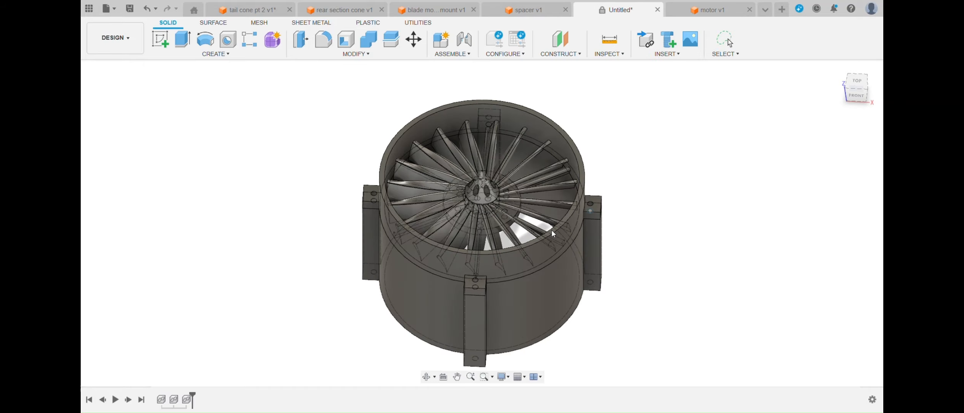
# - Insert the motor into the fan assembly and move it down along the centre axis inside the spacer
pyautogui.click(628, 311)
pyautogui.click(852, 98)
pyautogui.moveTo(483, 149); pyautogui.dragTo(487, 243)
pyautogui.moveTo(865, 91); pyautogui.dragTo(865, 80)
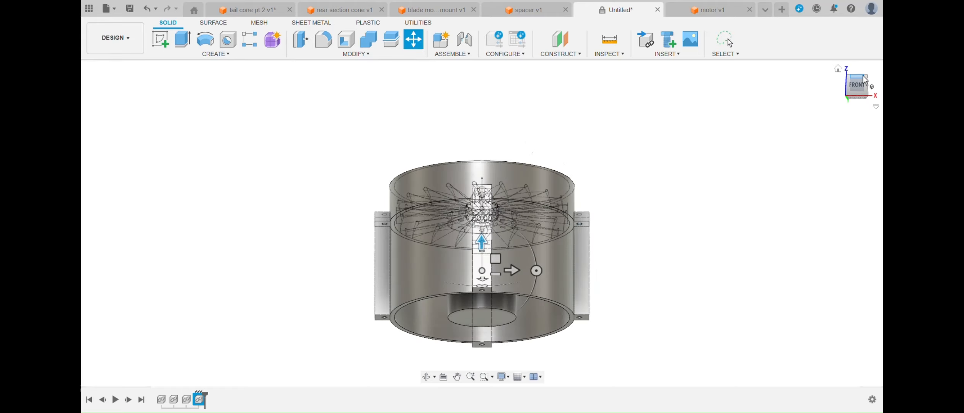
pyautogui.press('Return')
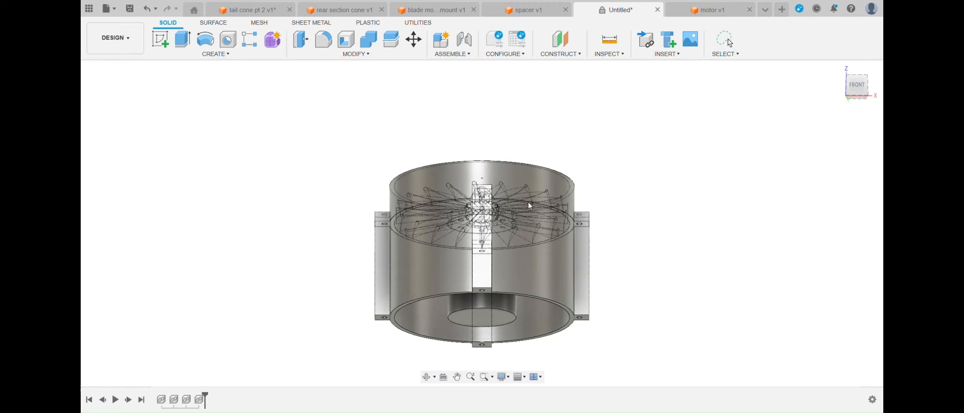
# - Insert the first tail cone part and position it on the motor axis at the spacer's lower end
pyautogui.scroll(2, 636, 314)
pyautogui.moveTo(482, 124); pyautogui.dragTo(482, 360)
pyautogui.scroll(-3, 656, 254)
pyautogui.moveTo(621, 327); pyautogui.dragTo(515, 326)
pyautogui.moveTo(567, 354); pyautogui.dragTo(515, 336)
pyautogui.click(856, 85)
pyautogui.scroll(3, 611, 284)
pyautogui.press('Return')
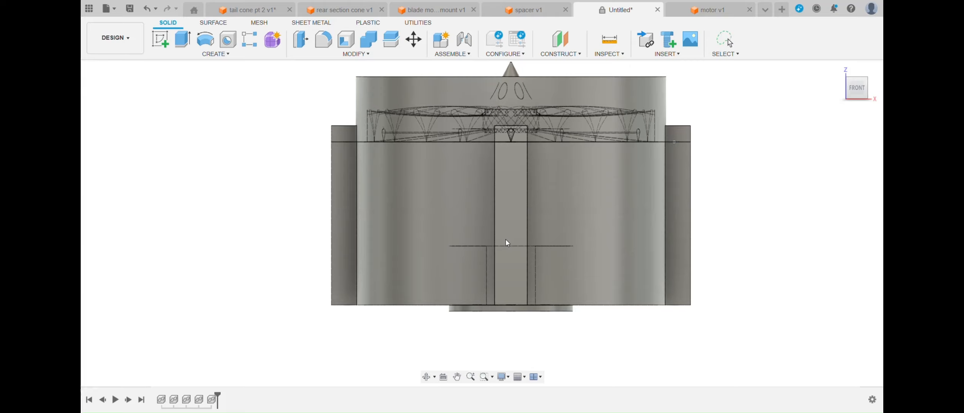
# - Insert the second tail cone part, flip it so its tip points down, and move it below the spacer
pyautogui.click(644, 314)
pyautogui.moveTo(536, 204); pyautogui.dragTo(444, 207)
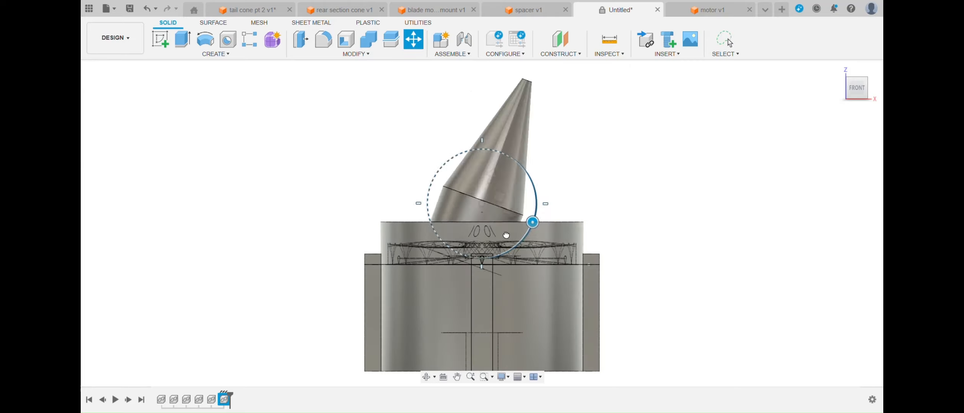
pyautogui.scroll(-5, 585, 139)
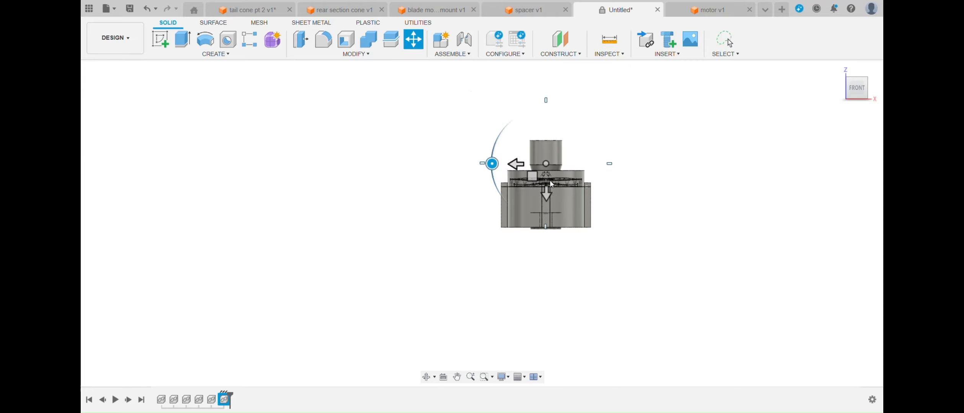
pyautogui.moveTo(550, 199); pyautogui.dragTo(535, 286)
pyautogui.scroll(8, 553, 294)
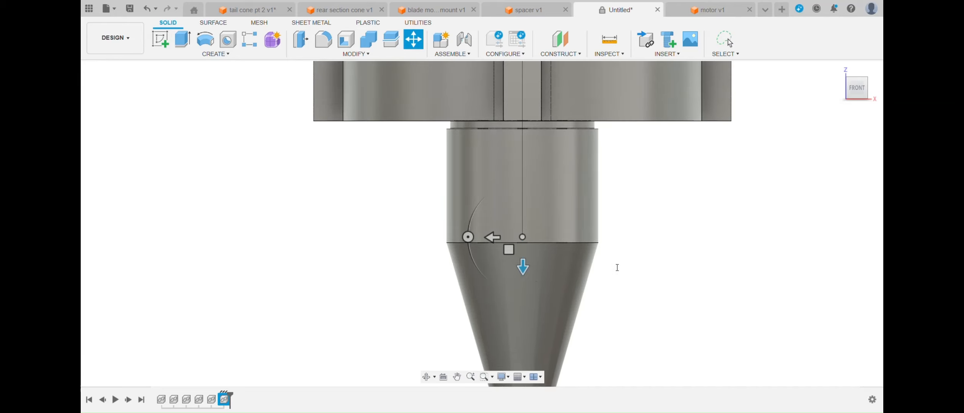
# - Adjust the flipped tail cone's vertical offset, check its alignment from below, and finish placing it
pyautogui.press('BackSpace')
pyautogui.press('BackSpace')
pyautogui.write('15')
pyautogui.press('BackSpace')
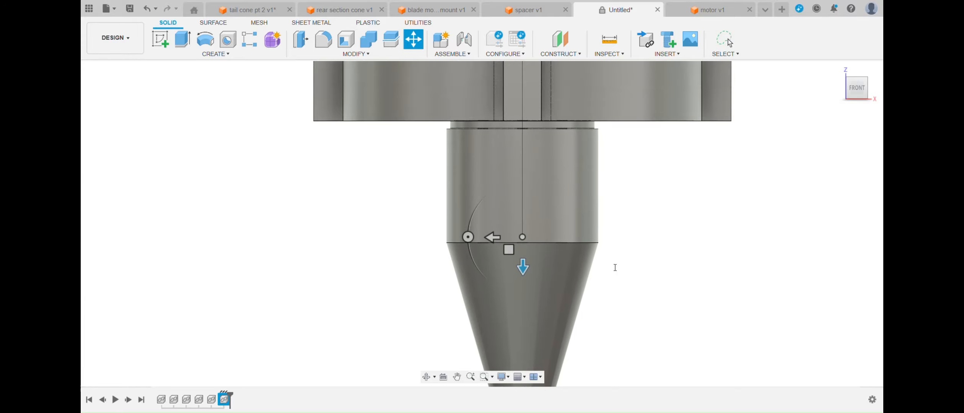
pyautogui.click(859, 97)
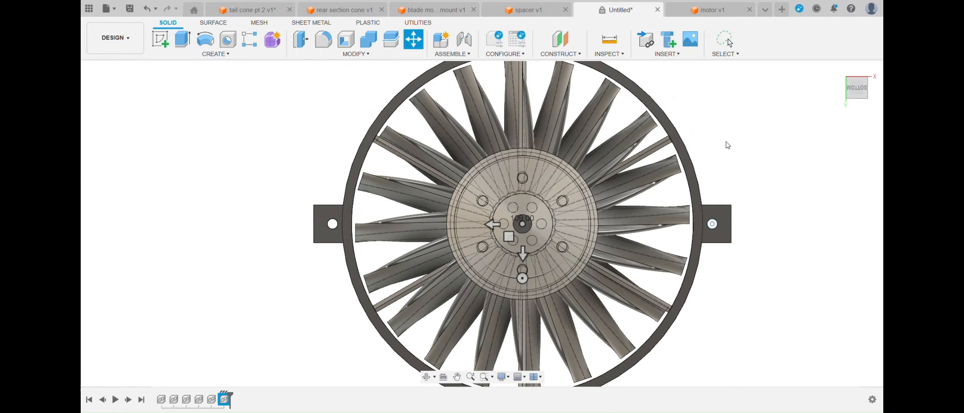
pyautogui.press('Return')
# - Insert the rear section cone and turn it so its narrow end points down
pyautogui.click(856, 73)
pyautogui.scroll(-6, 738, 206)
pyautogui.scroll(2, 685, 110)
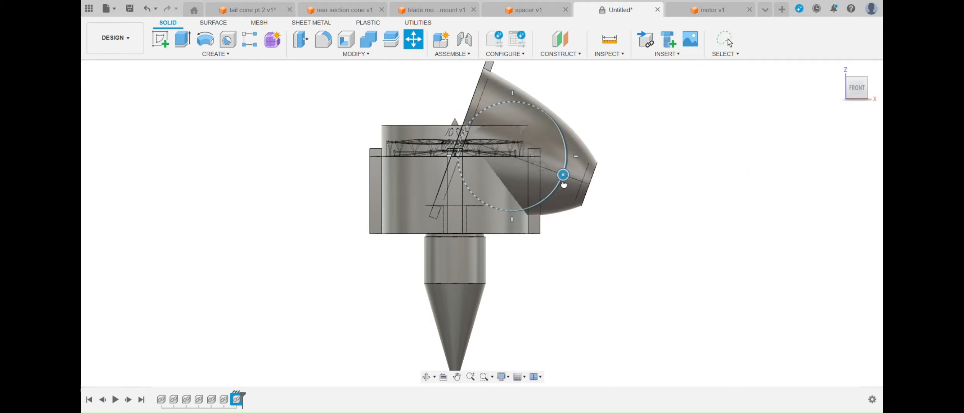
pyautogui.moveTo(484, 155); pyautogui.dragTo(493, 155)
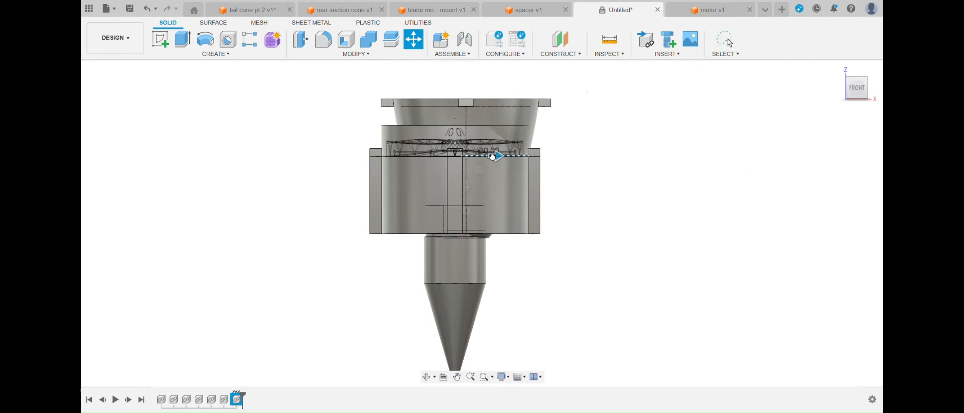
# - Move the rear section cone down against the spacer's lower face and centre it on the assembly axis
pyautogui.moveTo(466, 187); pyautogui.dragTo(471, 321)
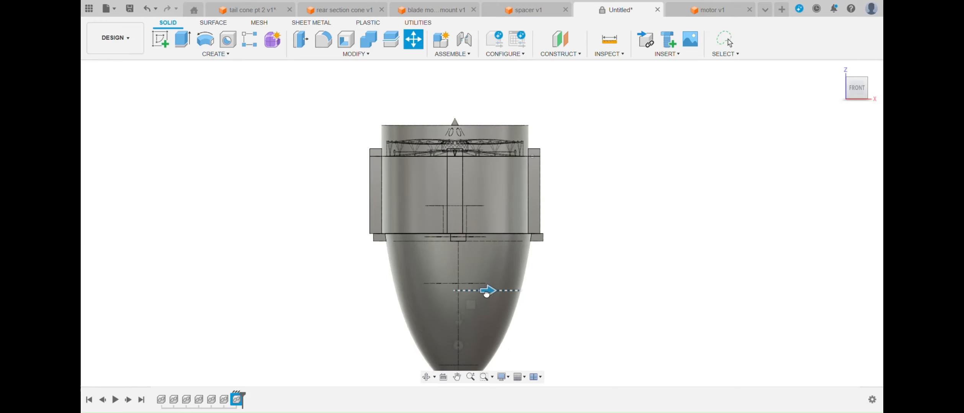
pyautogui.moveTo(488, 292); pyautogui.dragTo(488, 292)
pyautogui.click(857, 103)
pyautogui.press('Return')
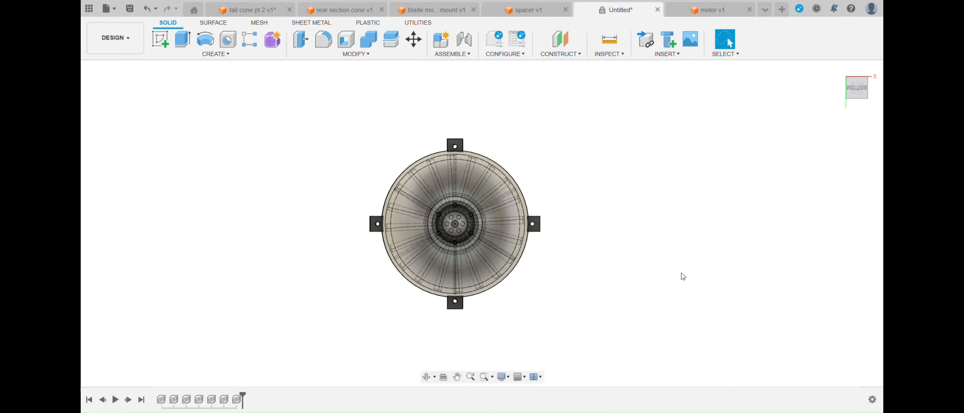